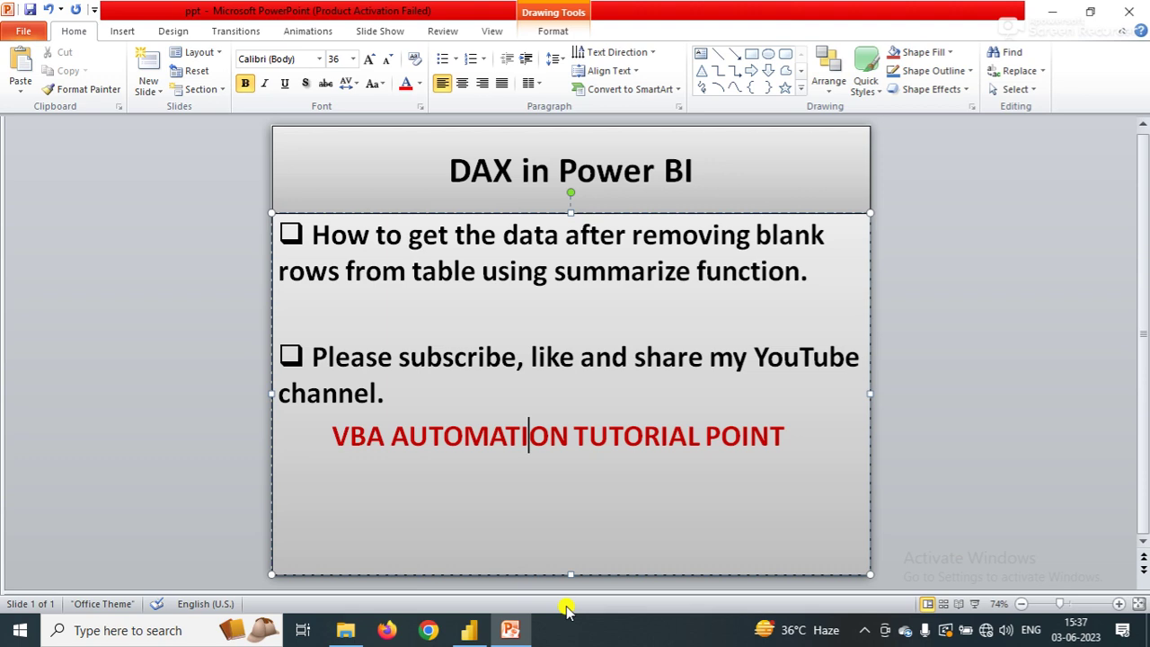
# Return to Power BI Desktop and create a new calculated table, Table 3.
pyautogui.press('super+d')
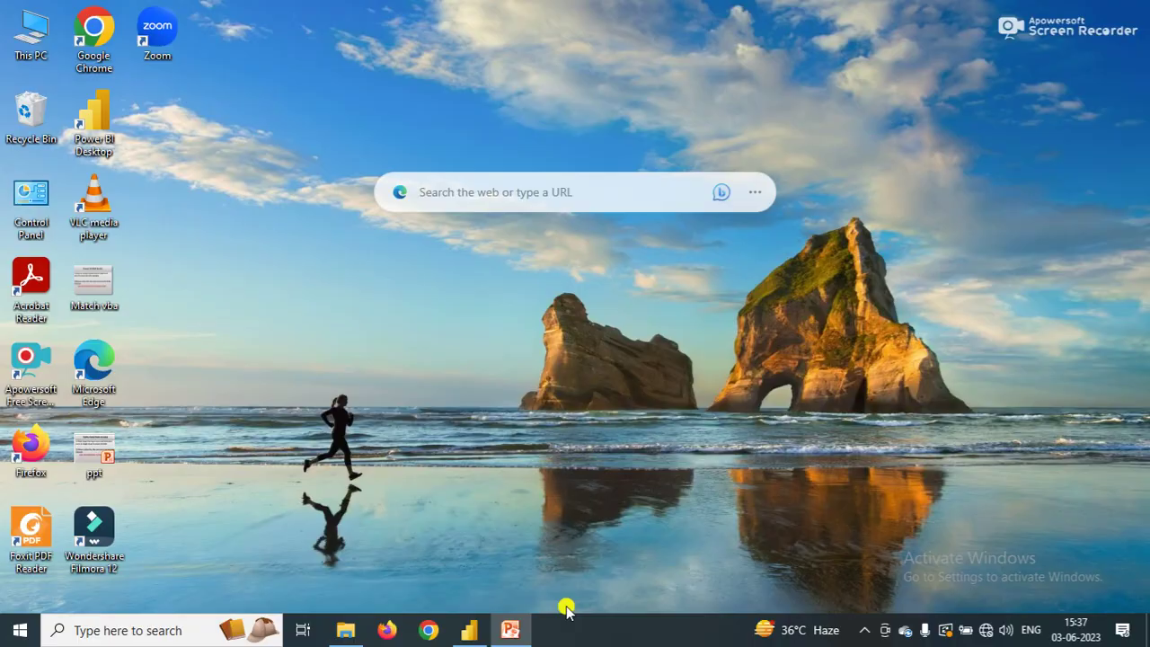
pyautogui.press('super+d')
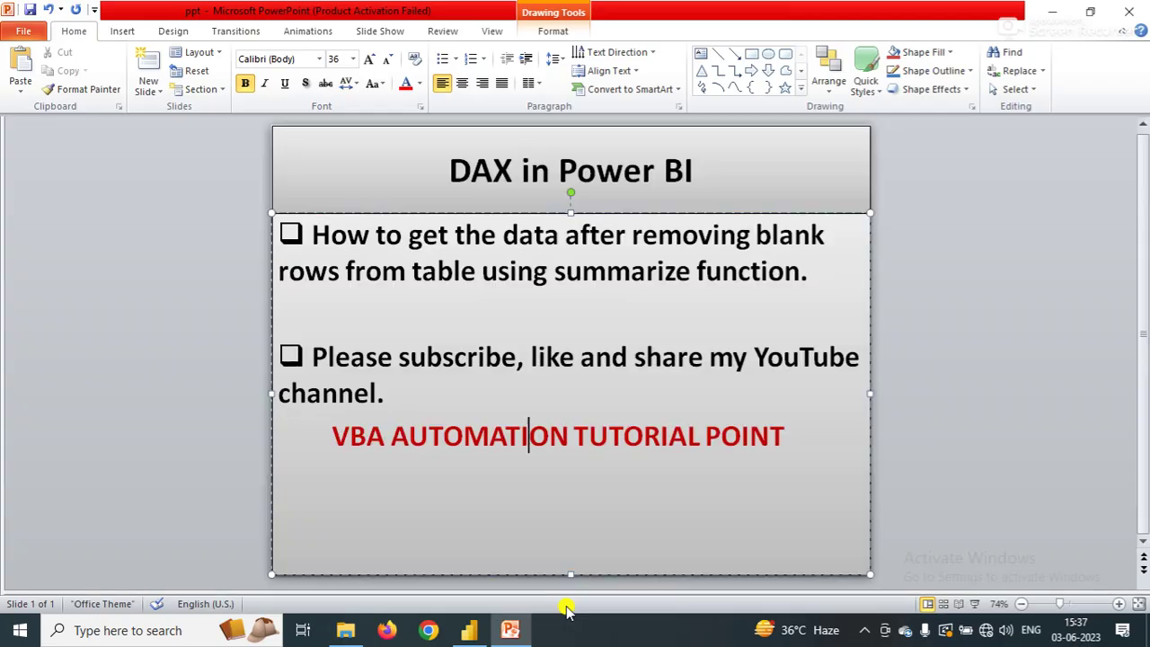
pyautogui.click(467, 630)
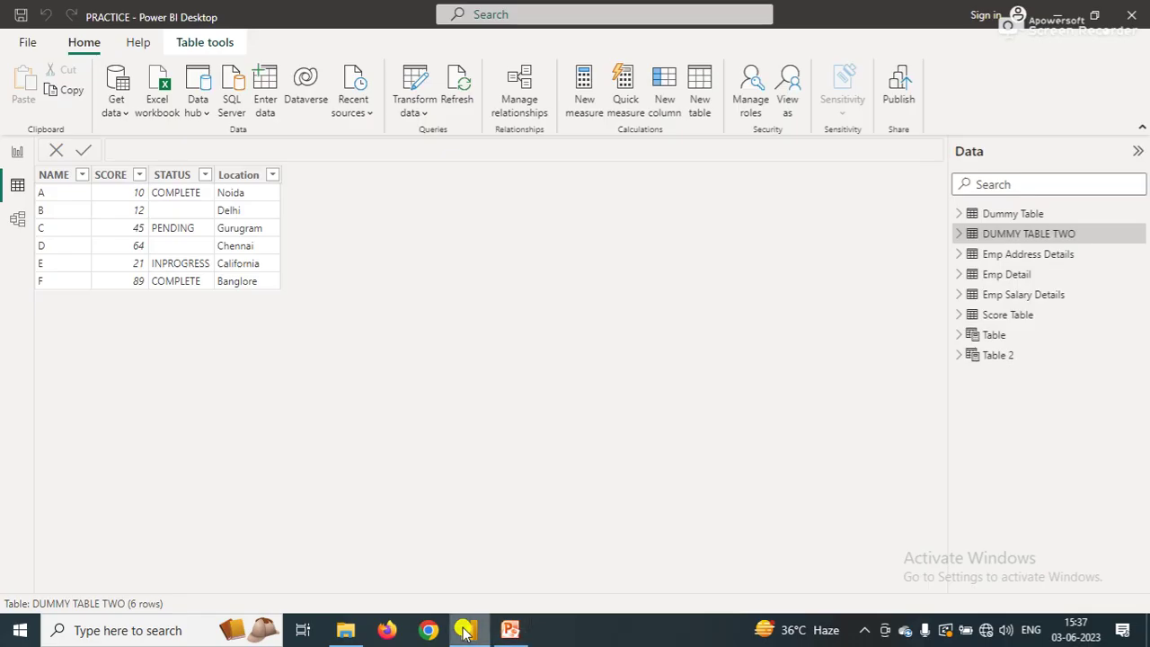
pyautogui.click(696, 108)
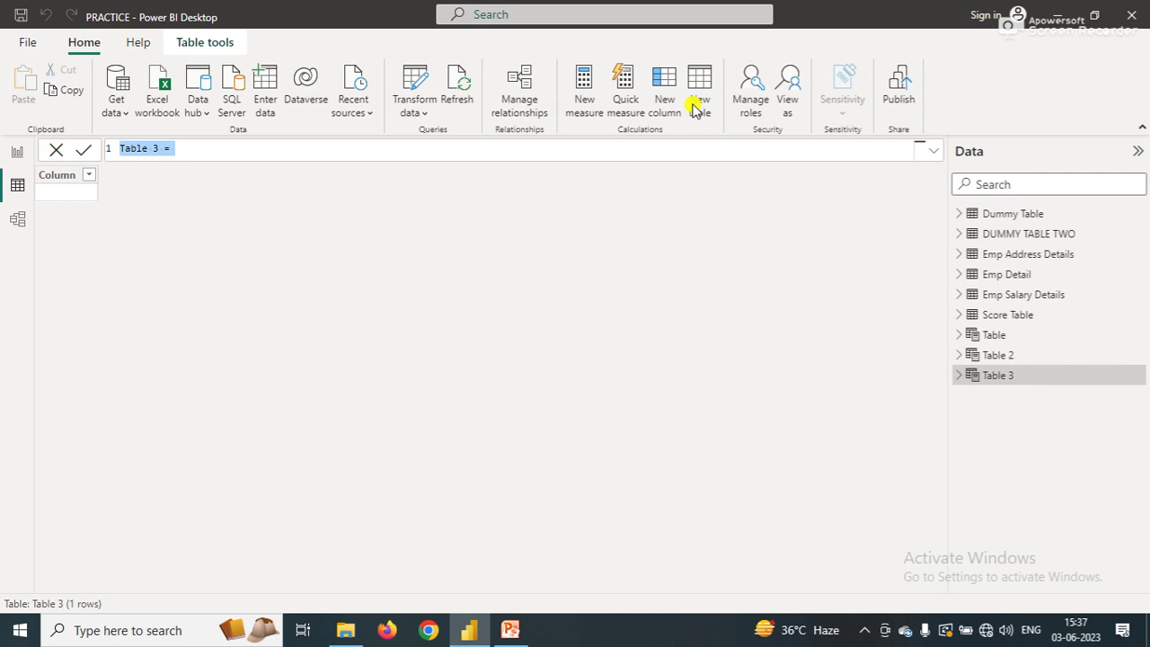
# Begin Table 3 as SUMMARIZE over 'DUMMY TABLE TWO', grouped first by [NAME].
pyautogui.click(258, 150)
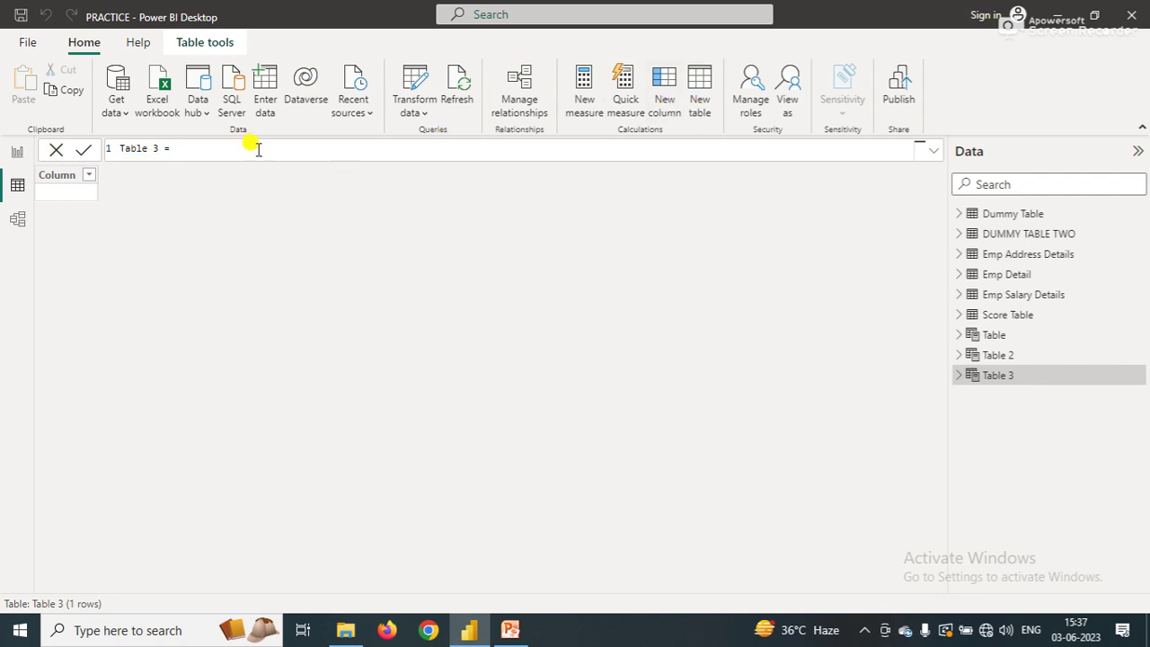
pyautogui.write('sum')
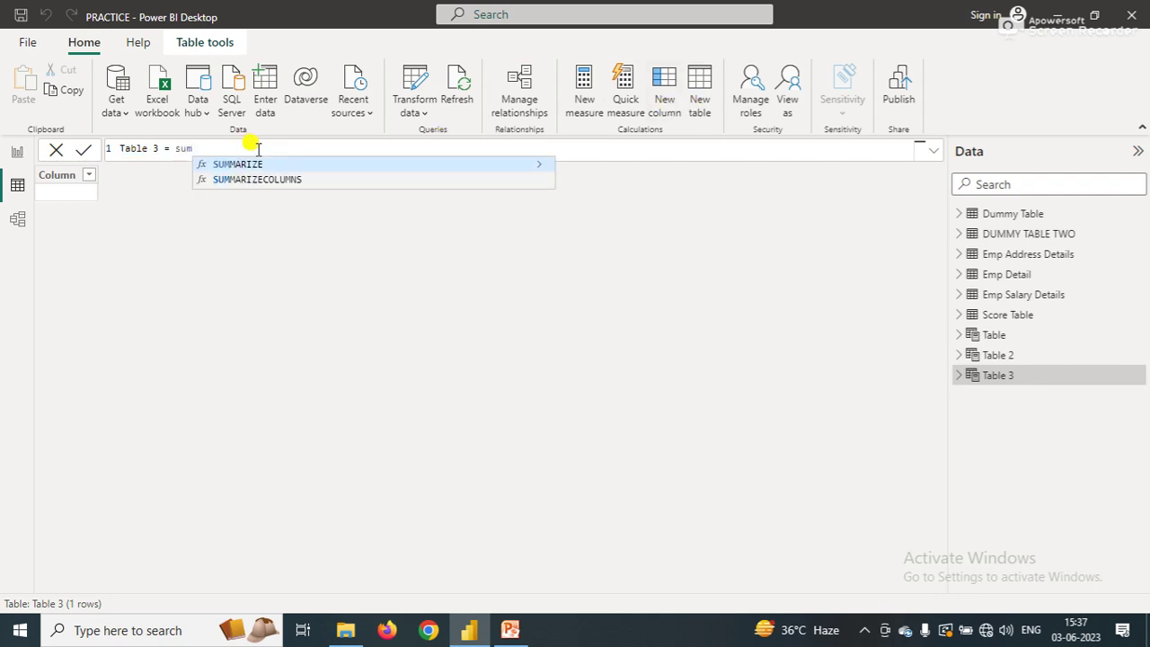
pyautogui.press('Tab')
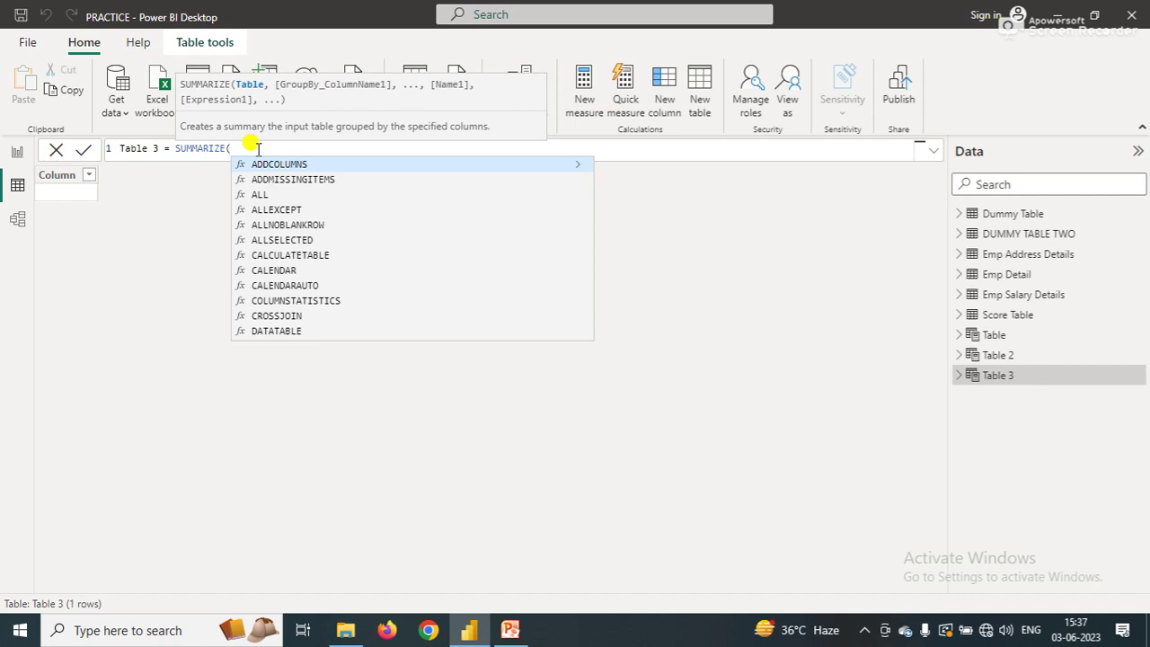
pyautogui.write('dum')
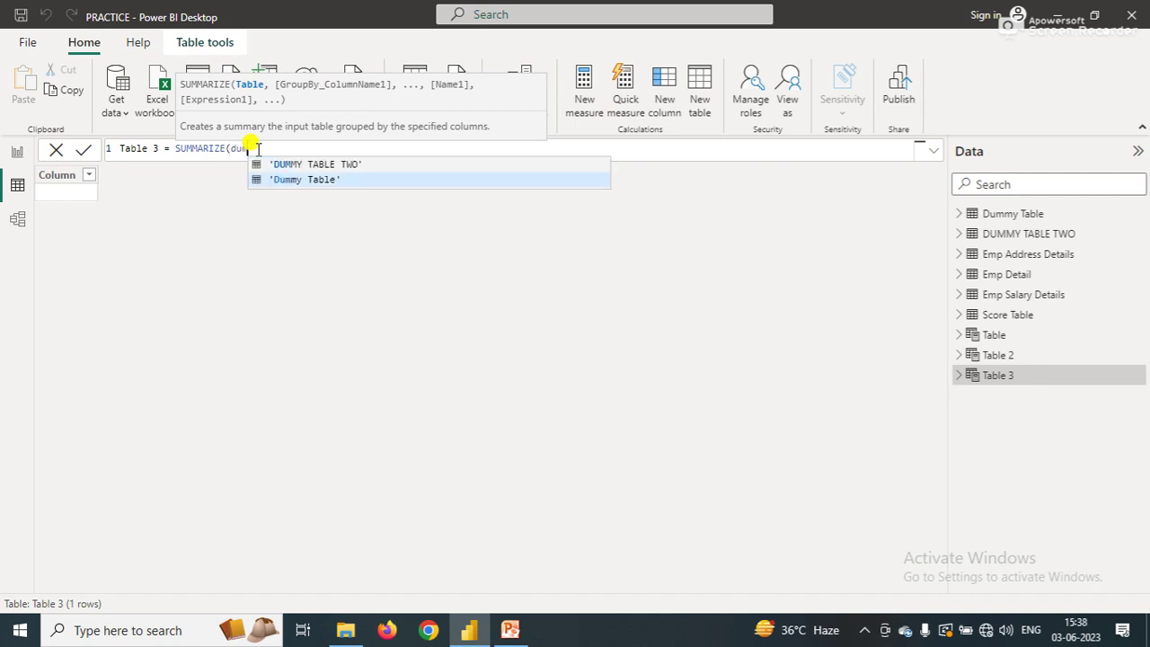
pyautogui.press('Up')
pyautogui.press('Tab')
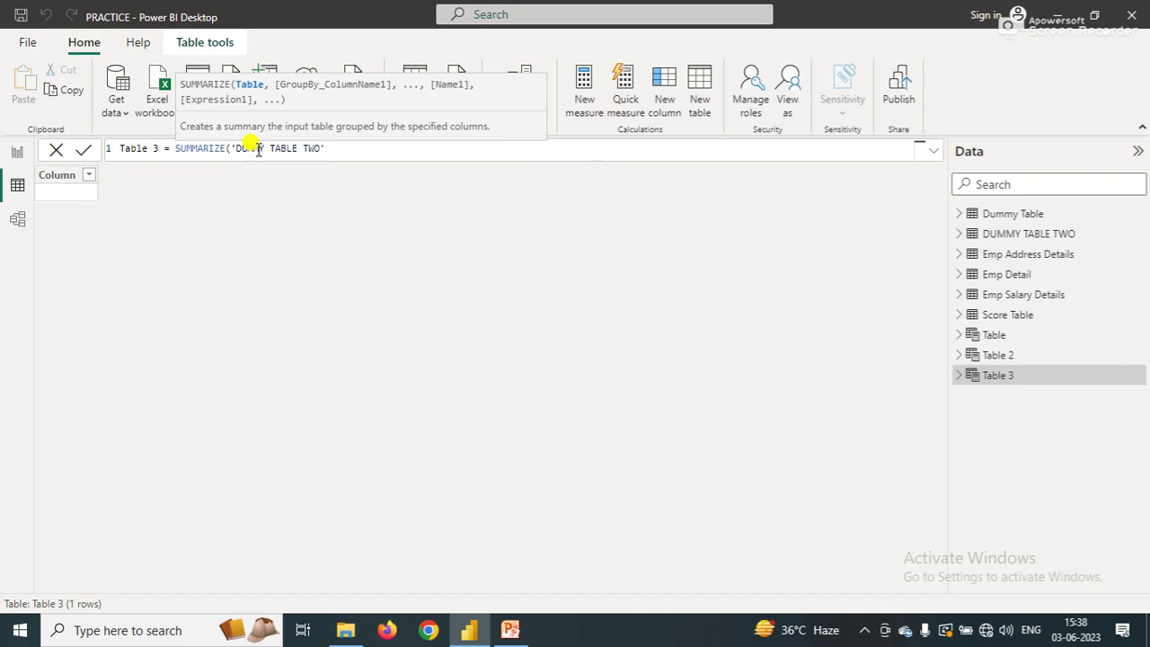
pyautogui.write(',')
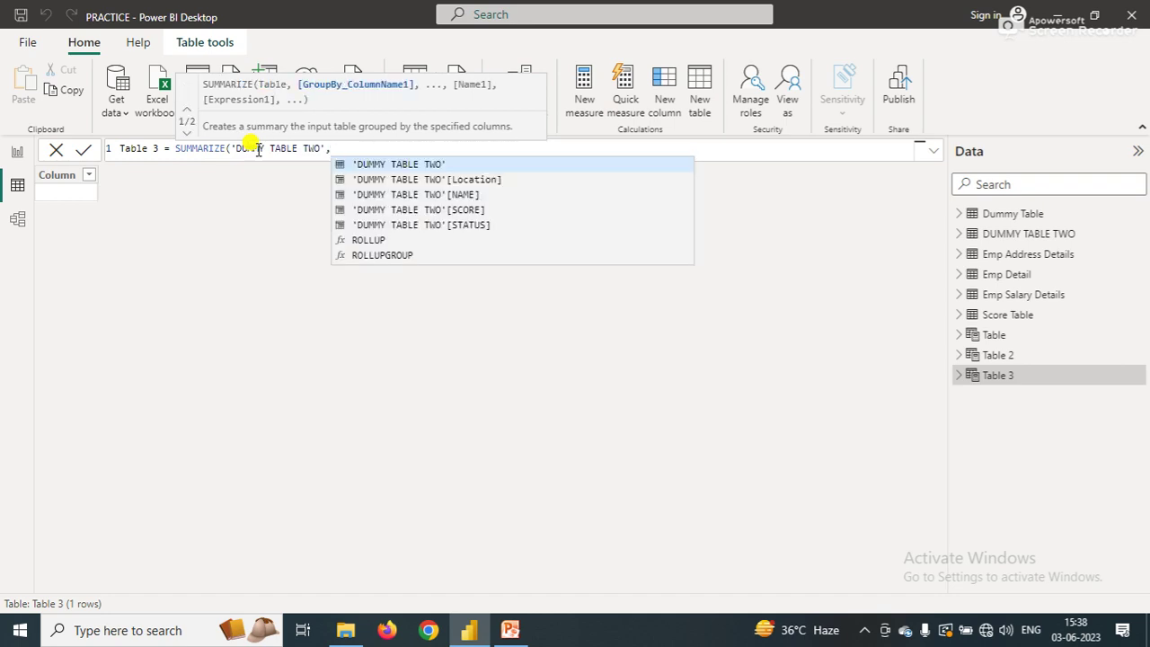
pyautogui.press('Down')
pyautogui.press('Down')
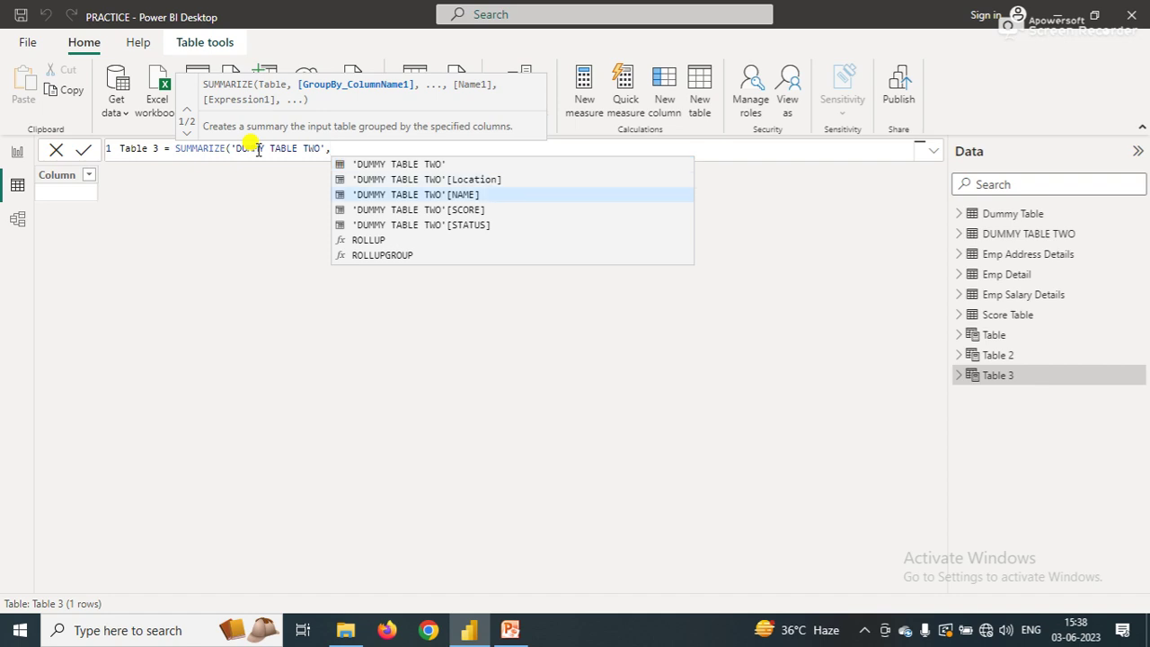
pyautogui.press('Tab')
# Add [Location] and [STATUS] as grouping columns, dropping an accidental [SCORE], and begin another argument.
pyautogui.write(',')
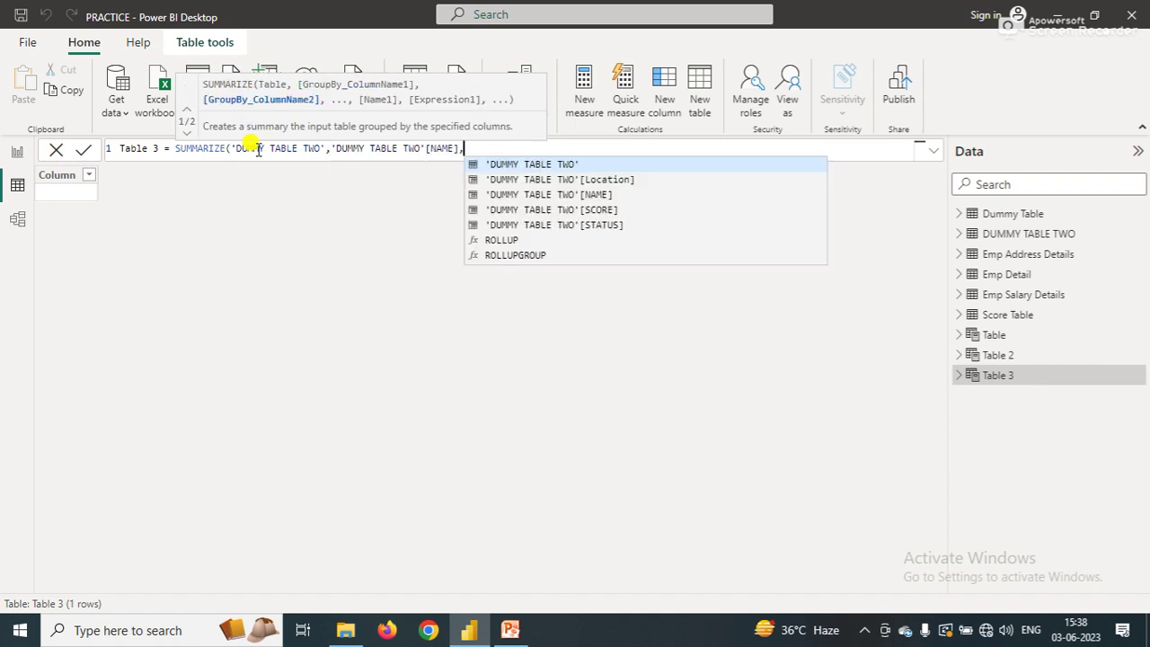
pyautogui.press('Down')
pyautogui.press('Down')
pyautogui.press('Down')
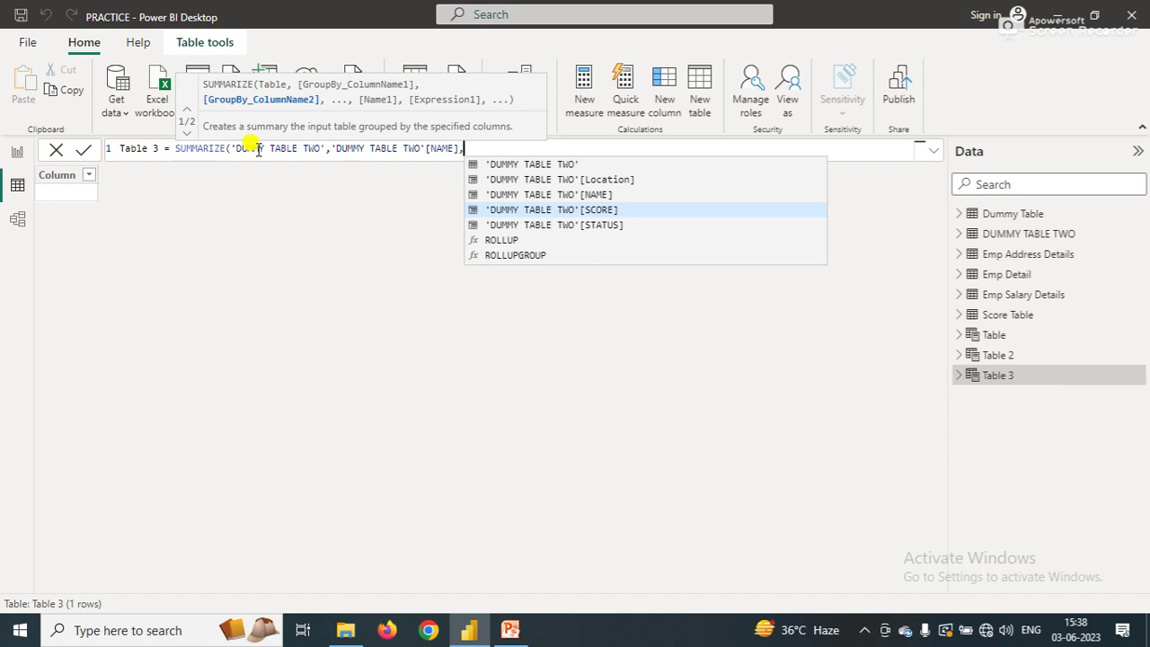
pyautogui.press('Tab')
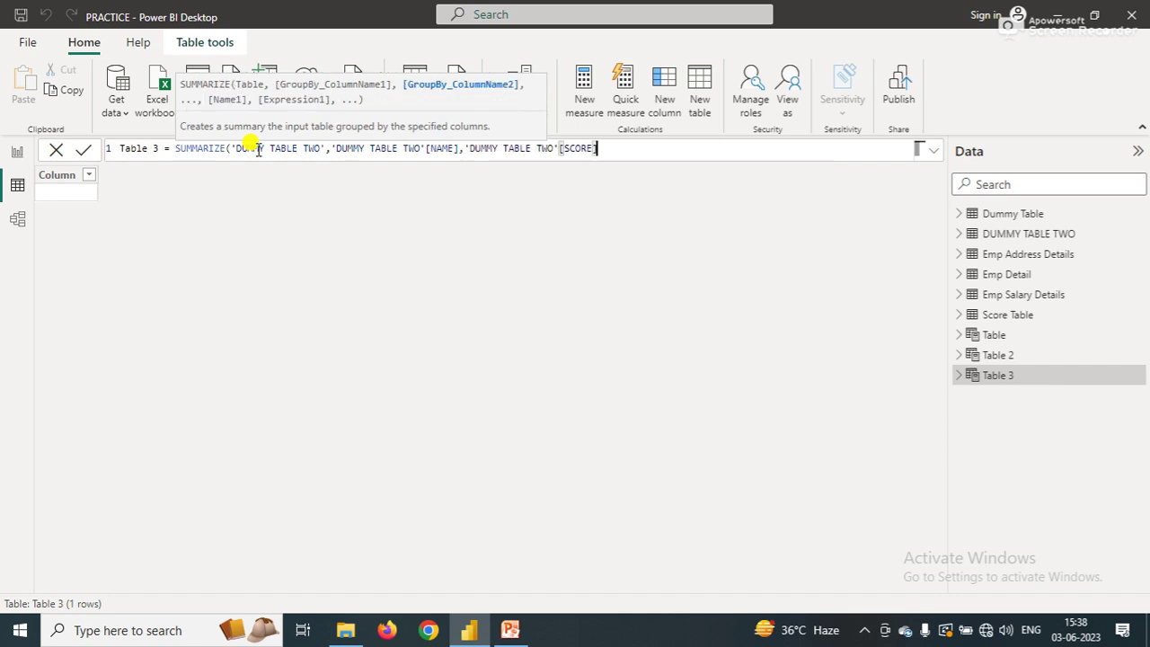
pyautogui.press('BackSpace')
pyautogui.press('BackSpace')
pyautogui.press('BackSpace')
pyautogui.press('BackSpace')
pyautogui.press('BackSpace')
pyautogui.press('BackSpace')
pyautogui.press('BackSpace')
pyautogui.press('BackSpace')
pyautogui.press('BackSpace')
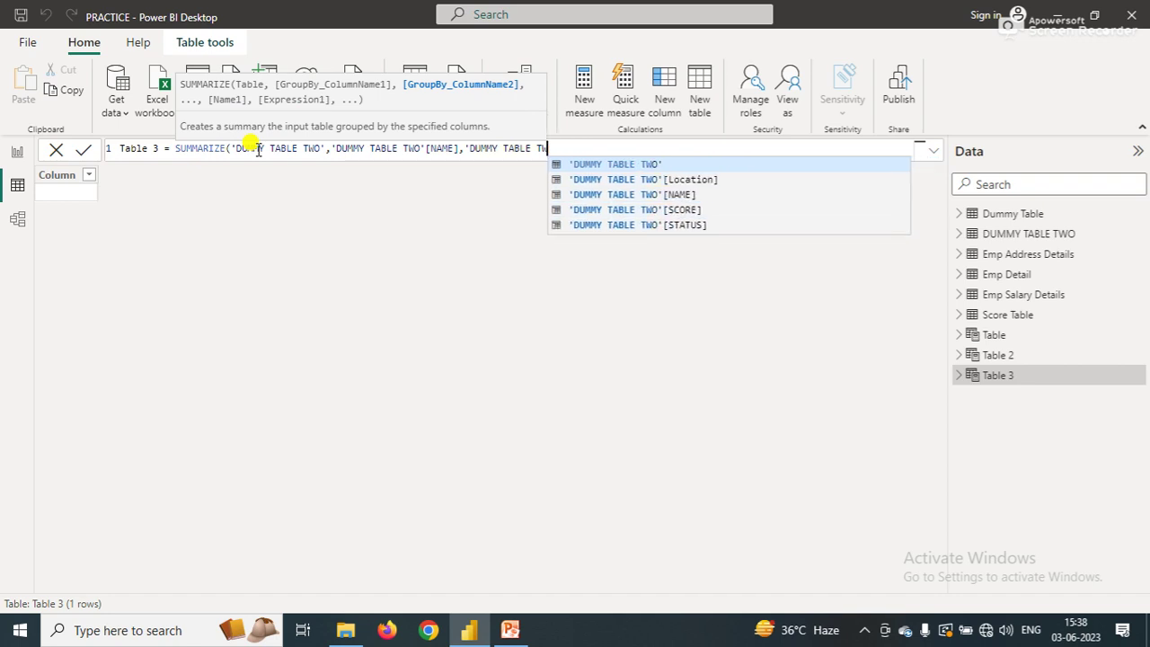
pyautogui.press('BackSpace')
pyautogui.press('BackSpace')
pyautogui.press('BackSpace')
pyautogui.press('BackSpace')
pyautogui.press('BackSpace')
pyautogui.press('BackSpace')
pyautogui.press('BackSpace')
pyautogui.press('BackSpace')
pyautogui.press('BackSpace')
pyautogui.press('BackSpace')
pyautogui.press('BackSpace')
pyautogui.press('BackSpace')
pyautogui.press('BackSpace')
pyautogui.press('BackSpace')
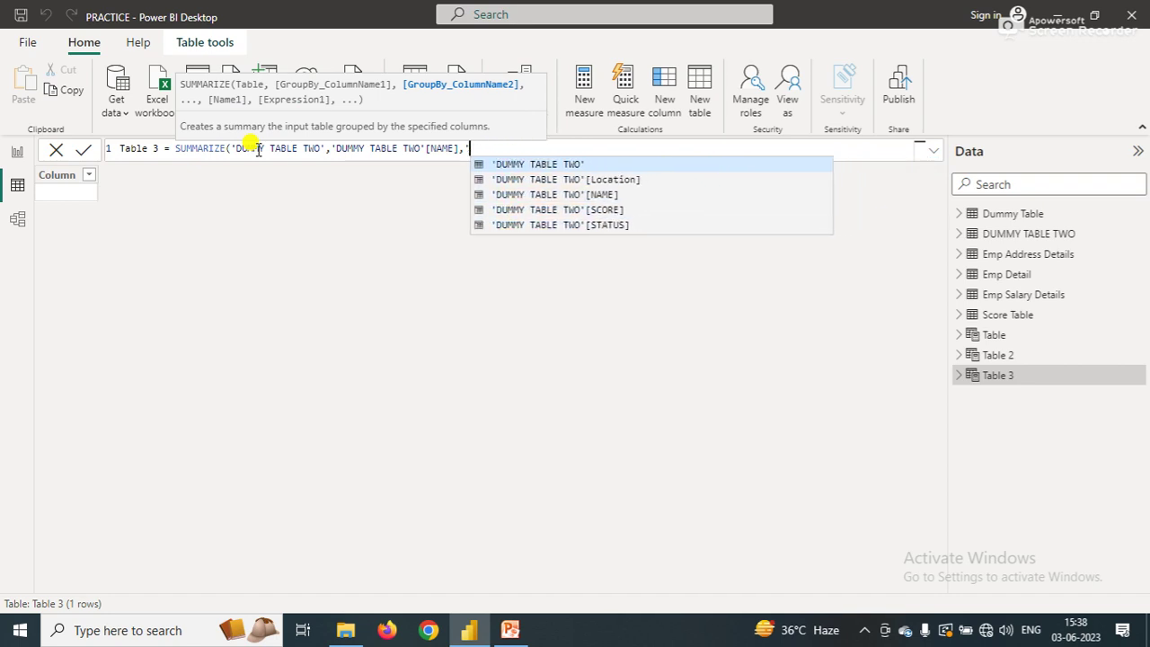
pyautogui.press('Down')
pyautogui.press('Tab')
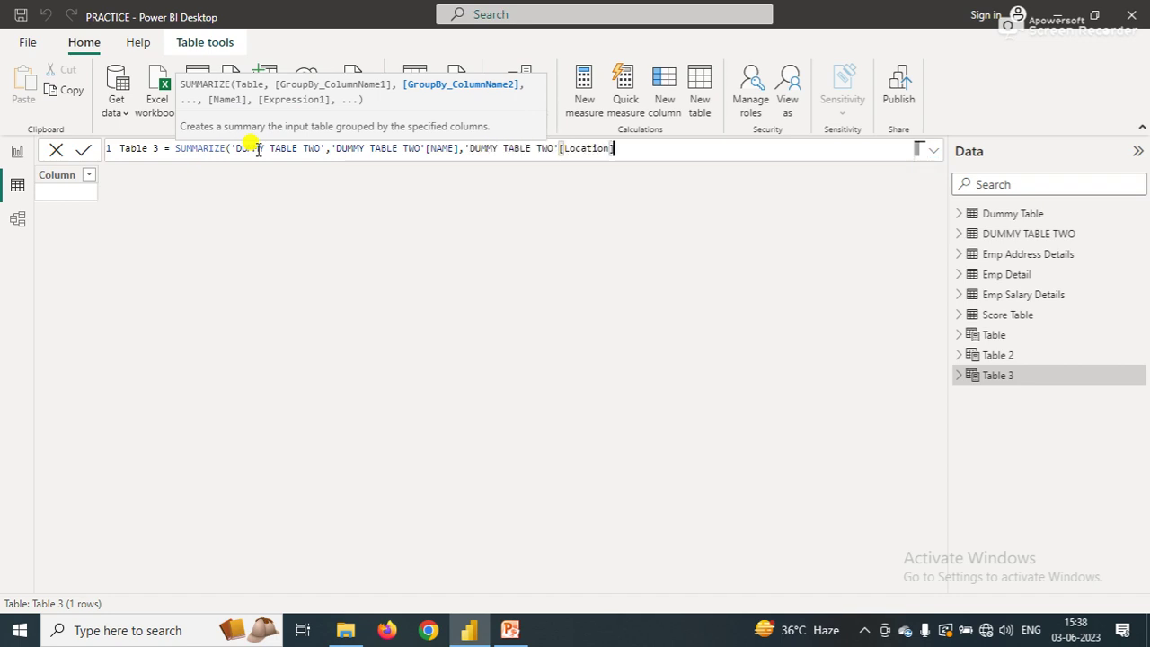
pyautogui.write(',')
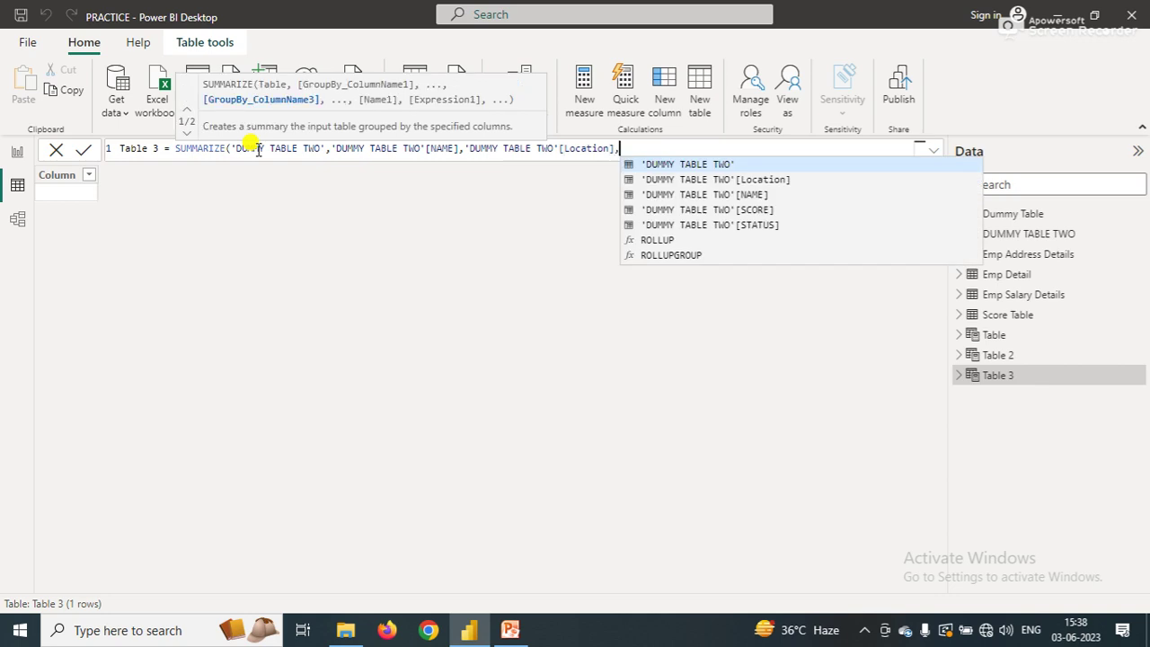
pyautogui.press('Down')
pyautogui.press('Down')
pyautogui.press('Down')
pyautogui.press('Down')
pyautogui.press('Tab')
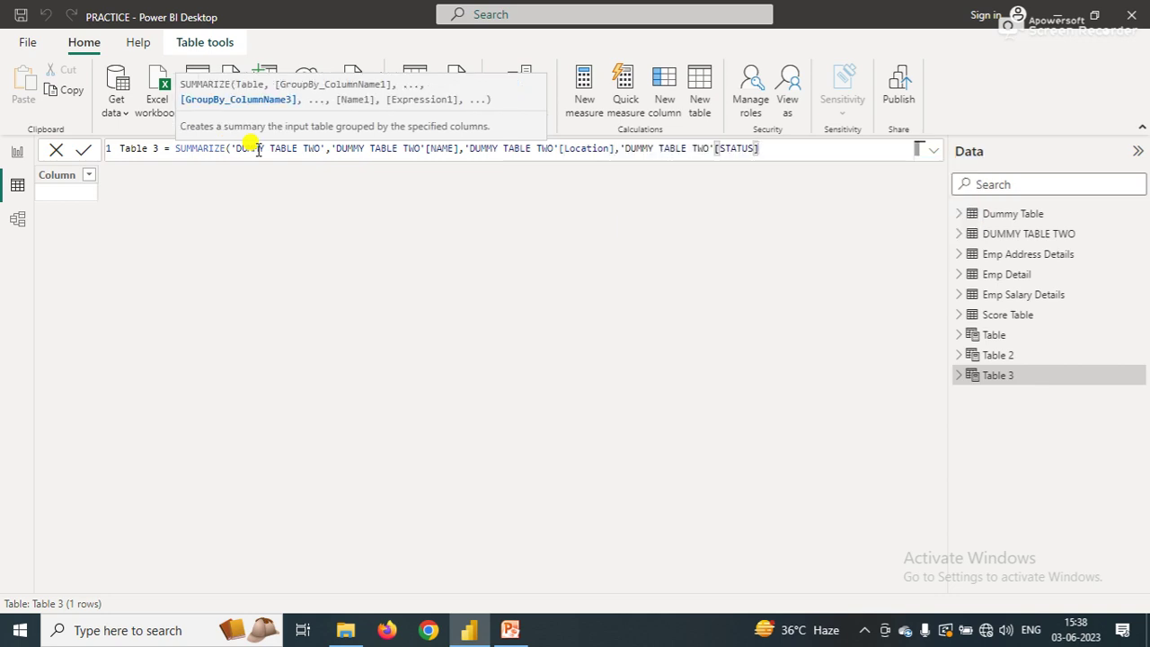
pyautogui.write(",'")
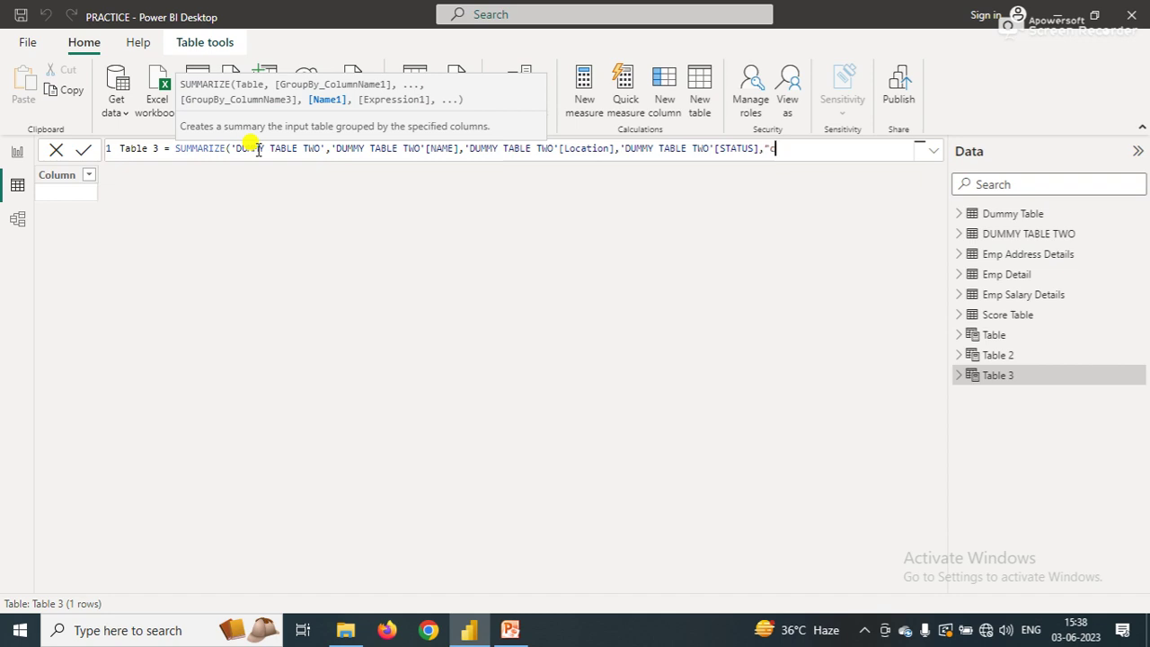
# Add a "Counts" column as SUMX('DUMMY TABLE TWO', 'DUMMY TABLE TWO'[SCORE]) and commit the formula.
pyautogui.press('BackSpace')
pyautogui.write('"Counts",sumx')
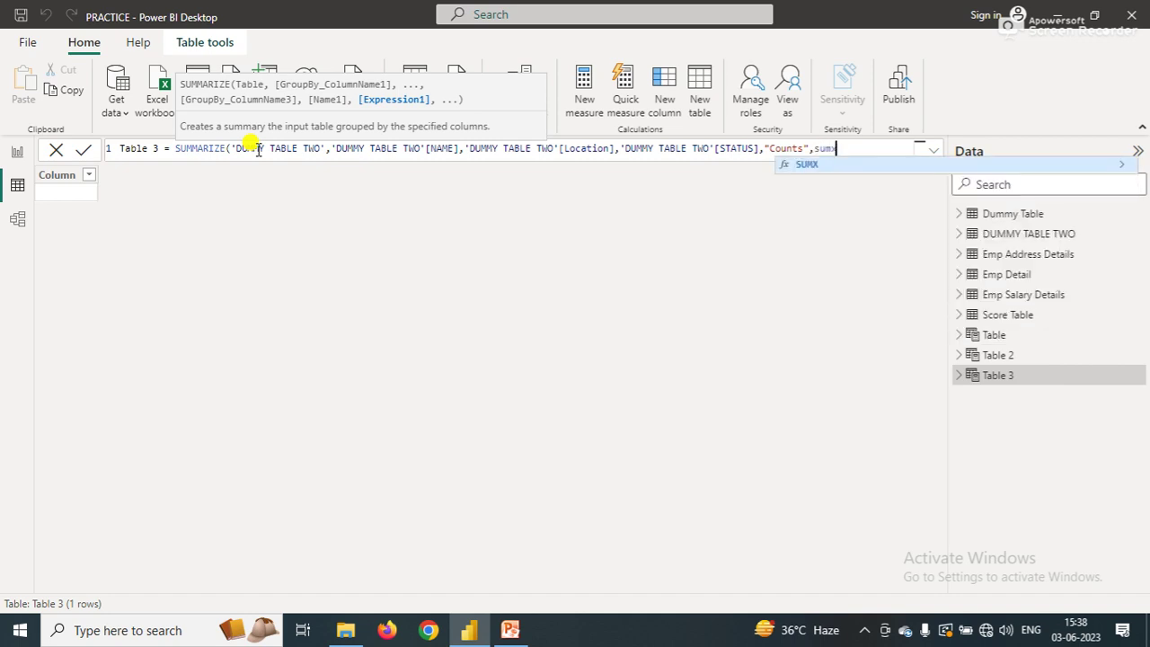
pyautogui.write('(')
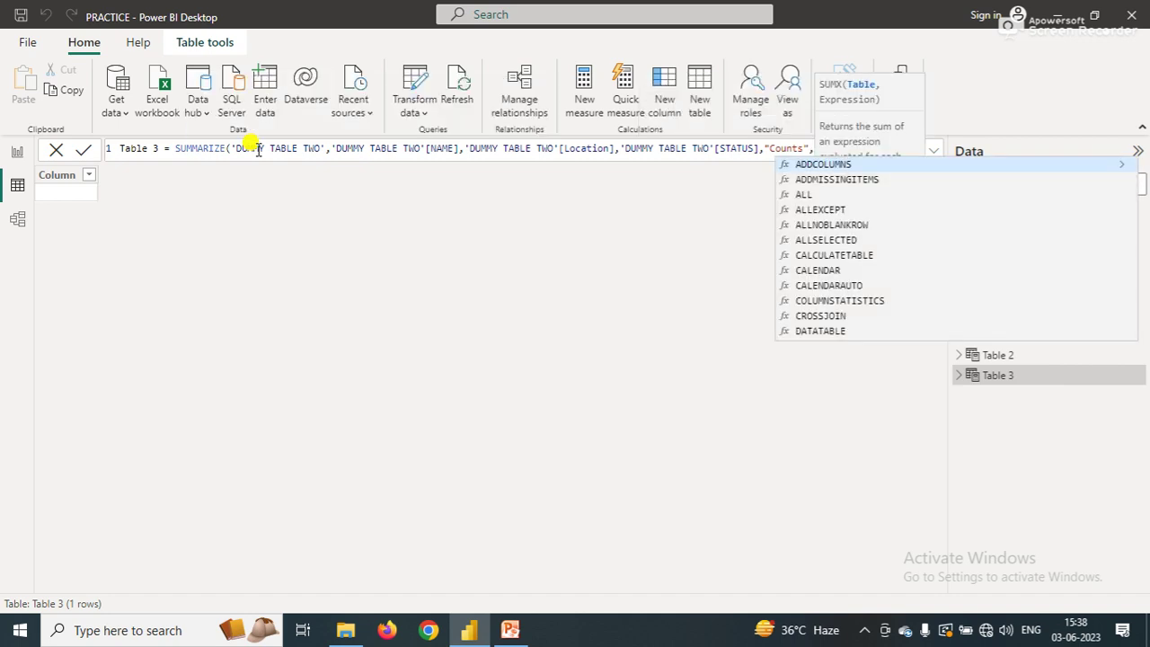
pyautogui.write('dum')
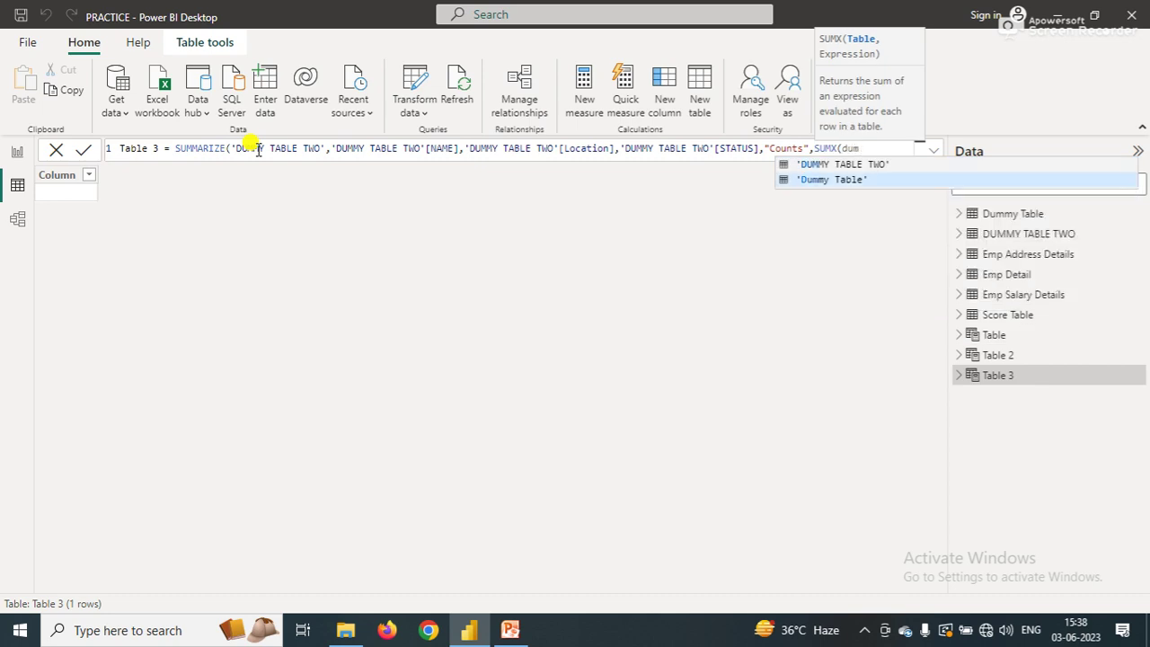
pyautogui.press('Tab')
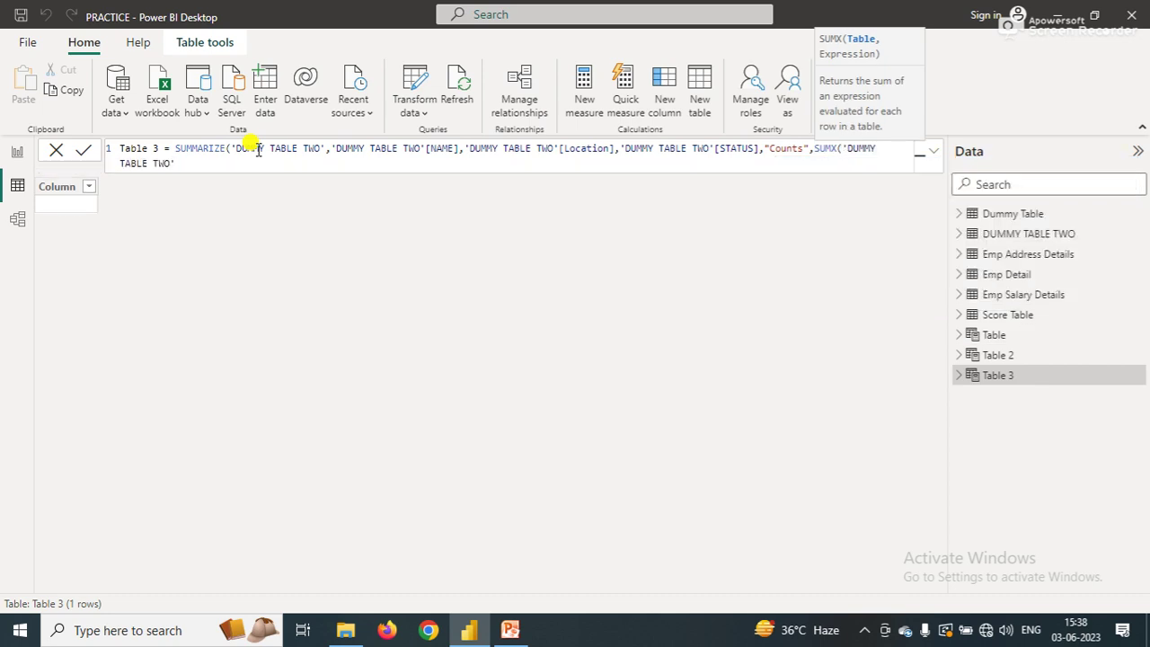
pyautogui.write(',ss')
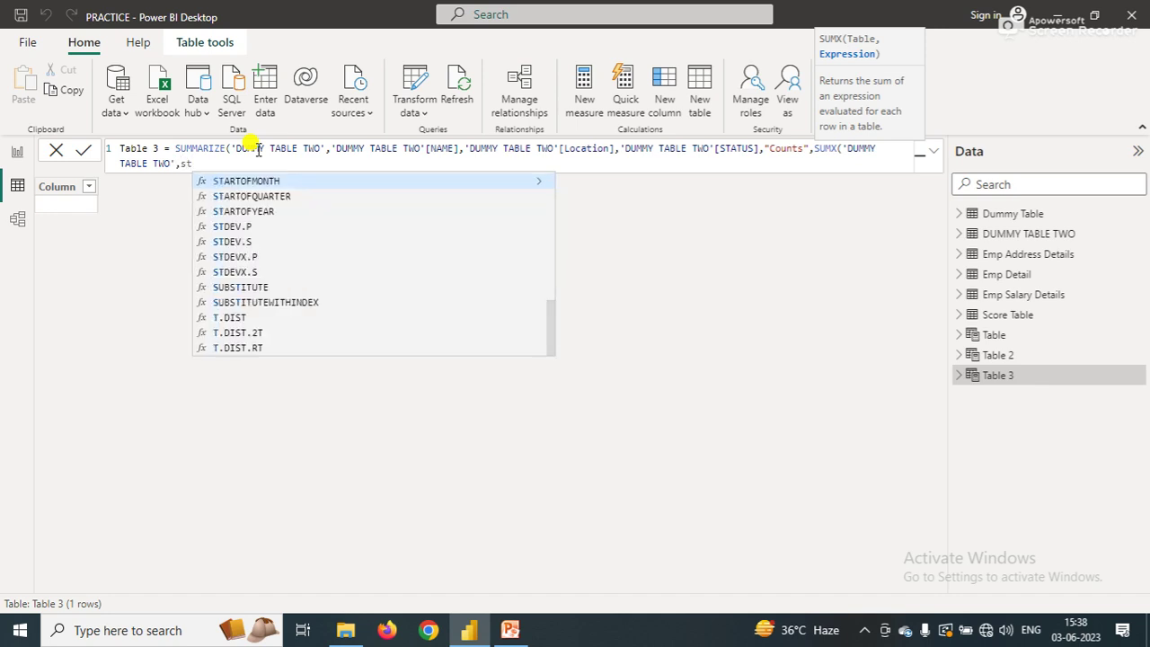
pyautogui.write('c')
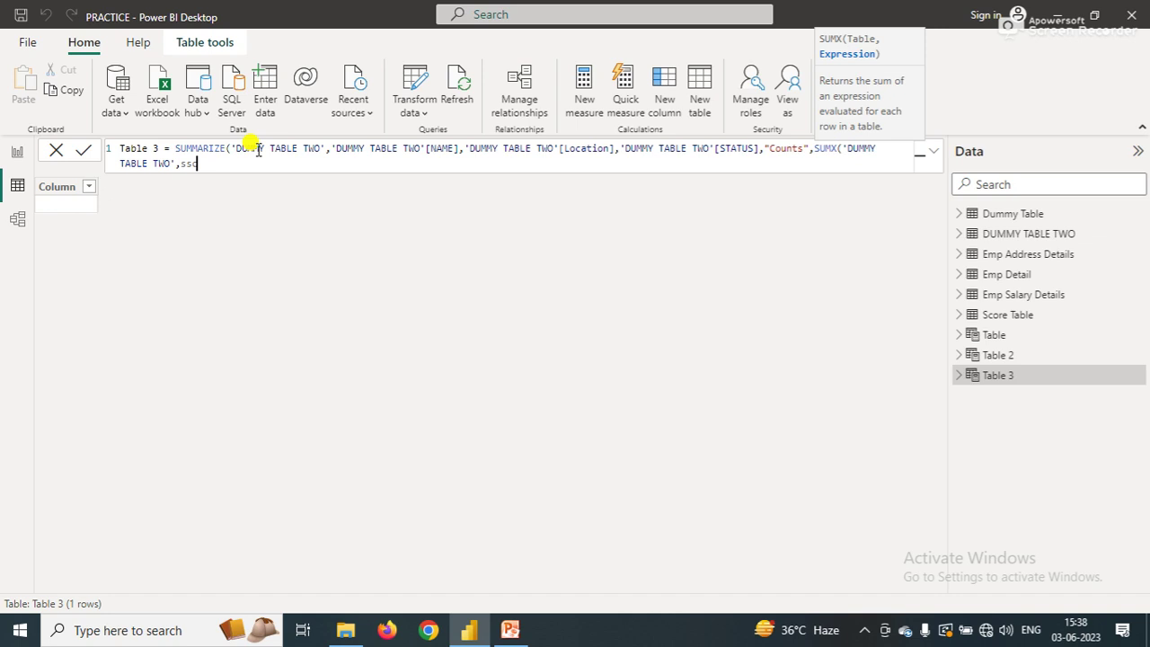
pyautogui.press('BackSpace')
pyautogui.press('BackSpace')
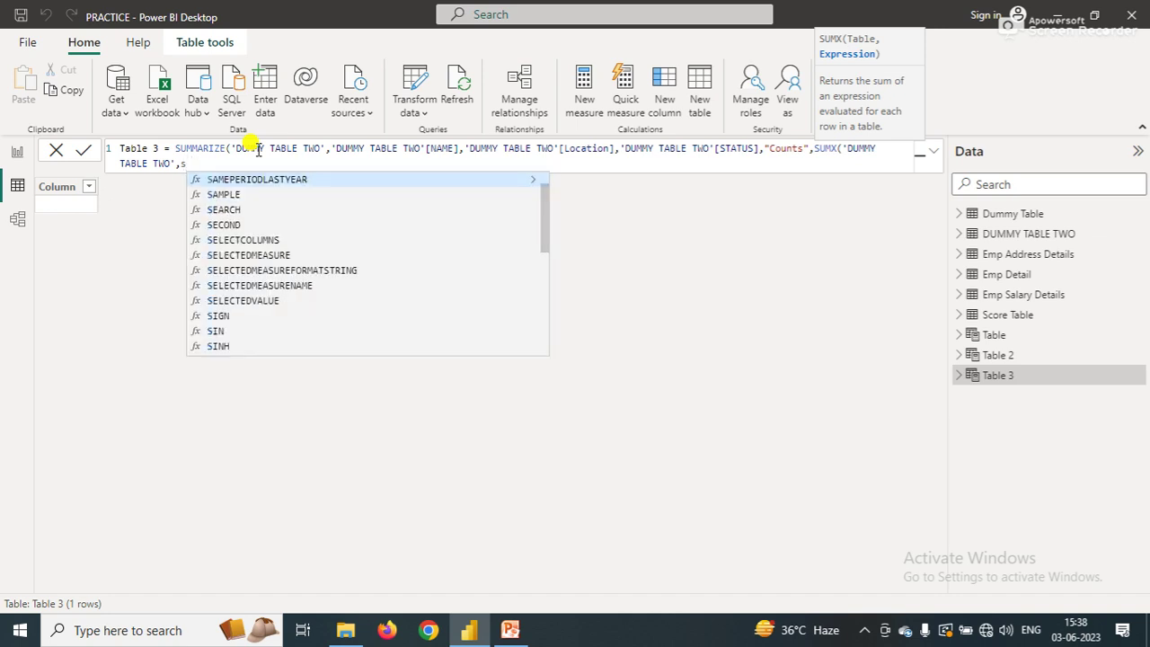
pyautogui.write('cor')
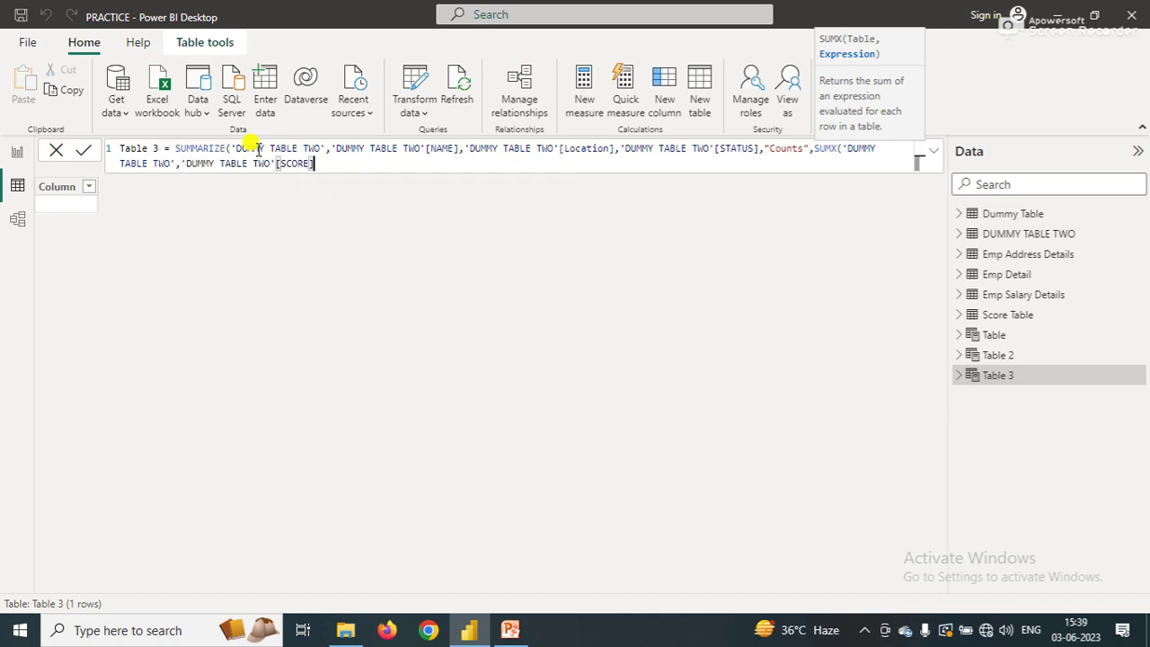
pyautogui.press('Tab')
pyautogui.write('))')
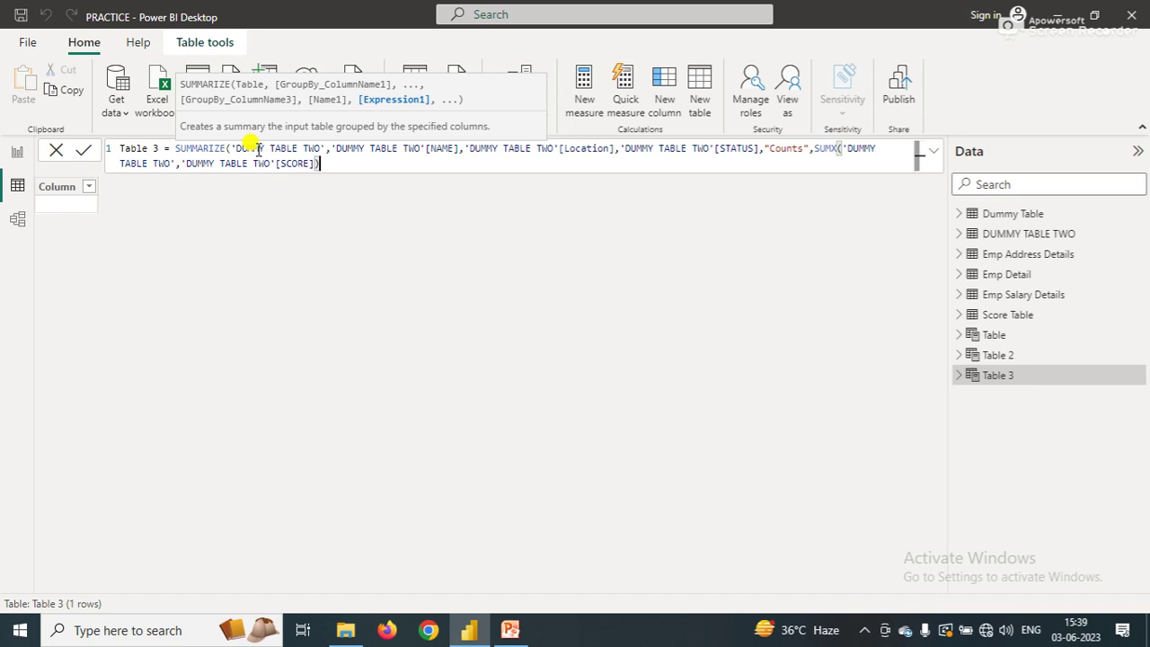
pyautogui.click(79, 158)
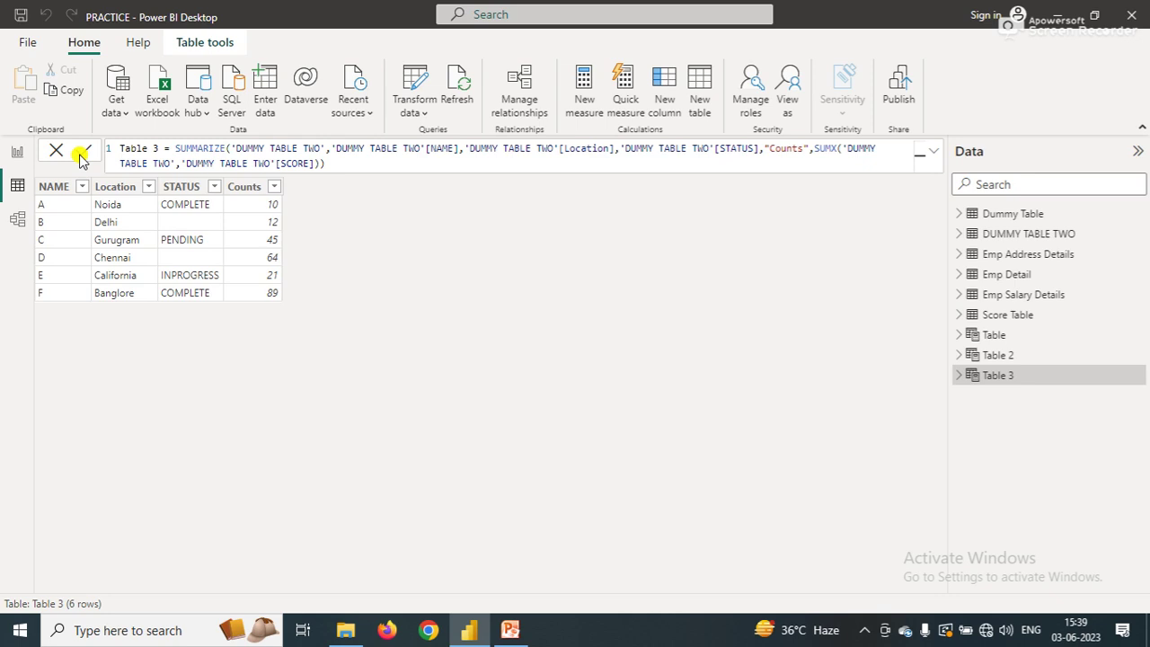
pyautogui.doubleClick(174, 148)
# Wrap SUMMARIZE in FILTER with condition 'DUMMY TABLE TWO'[STATUS] <> BLANK() and commit it.
pyautogui.write('Filter')
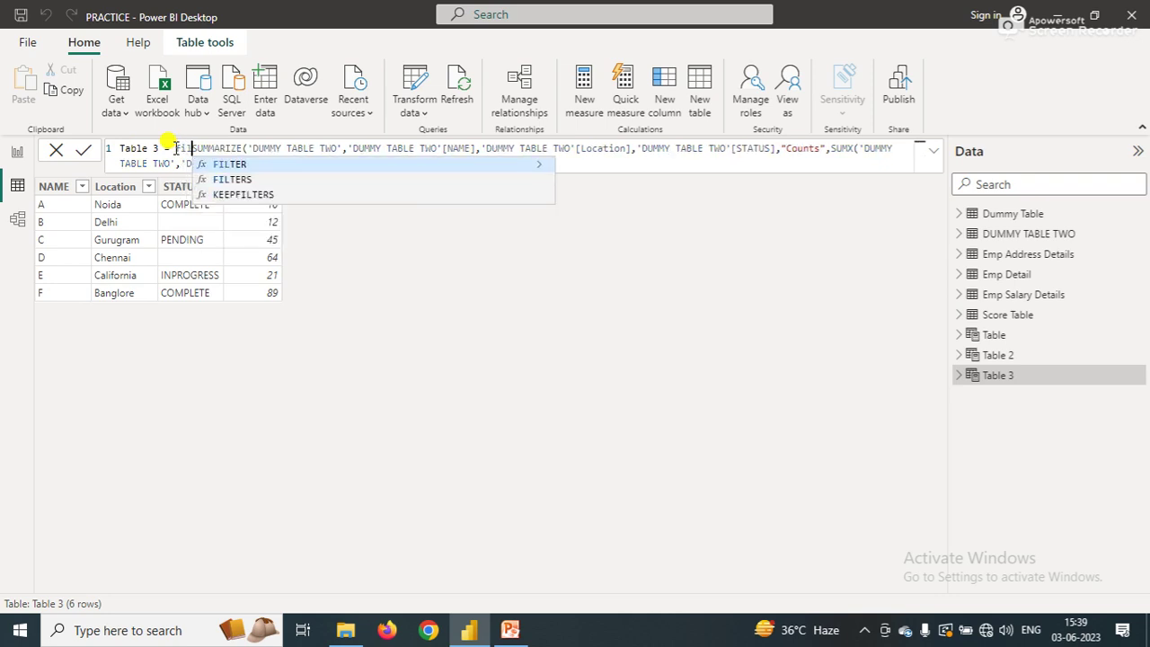
pyautogui.press('Tab')
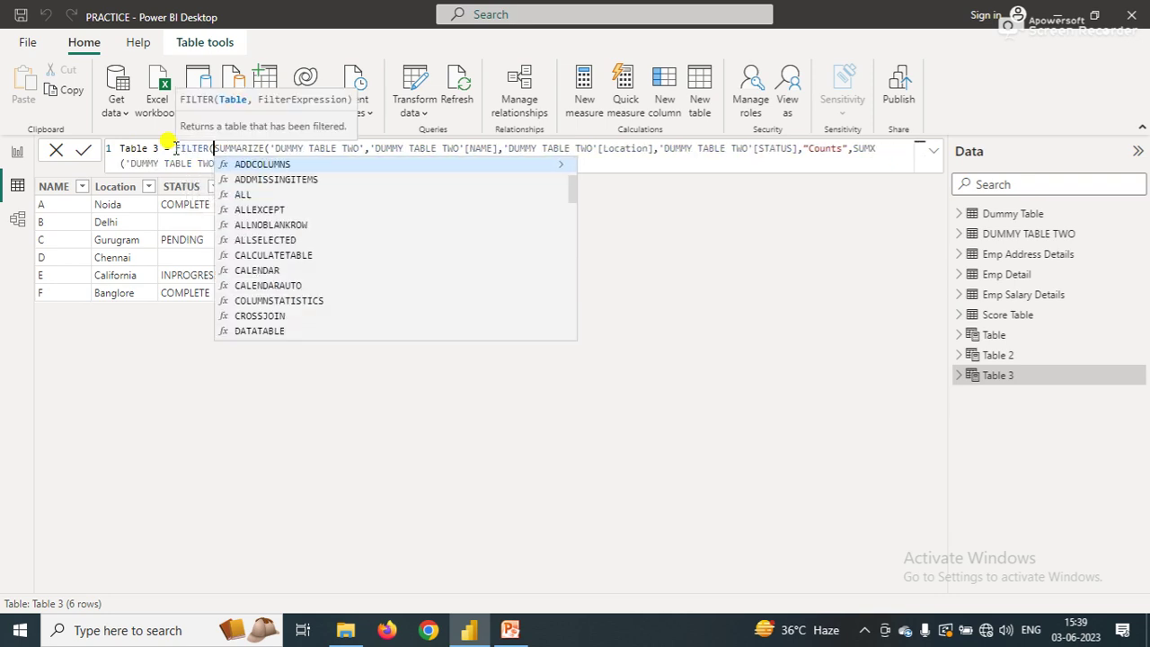
pyautogui.click(616, 159)
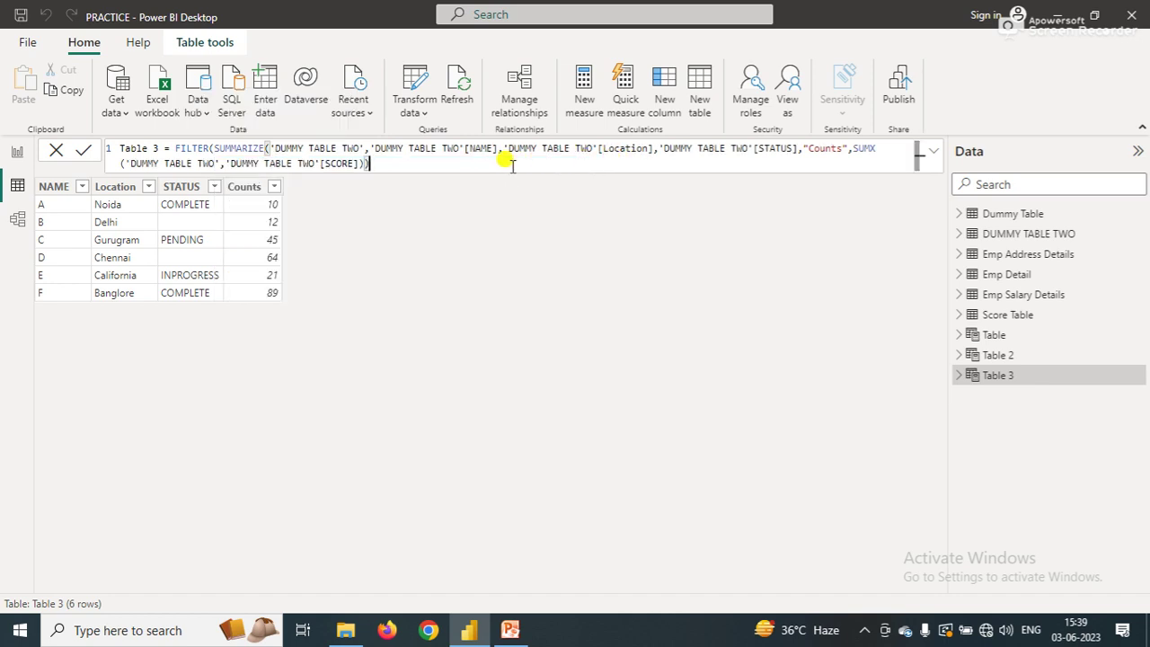
pyautogui.write('),')
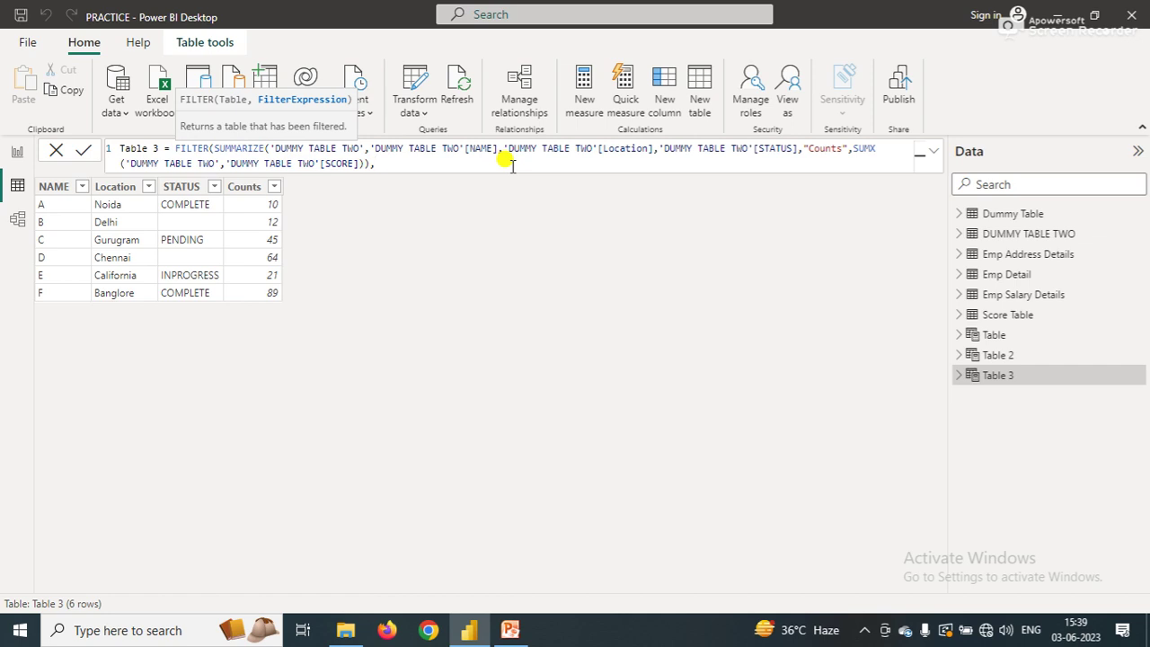
pyautogui.write('stat')
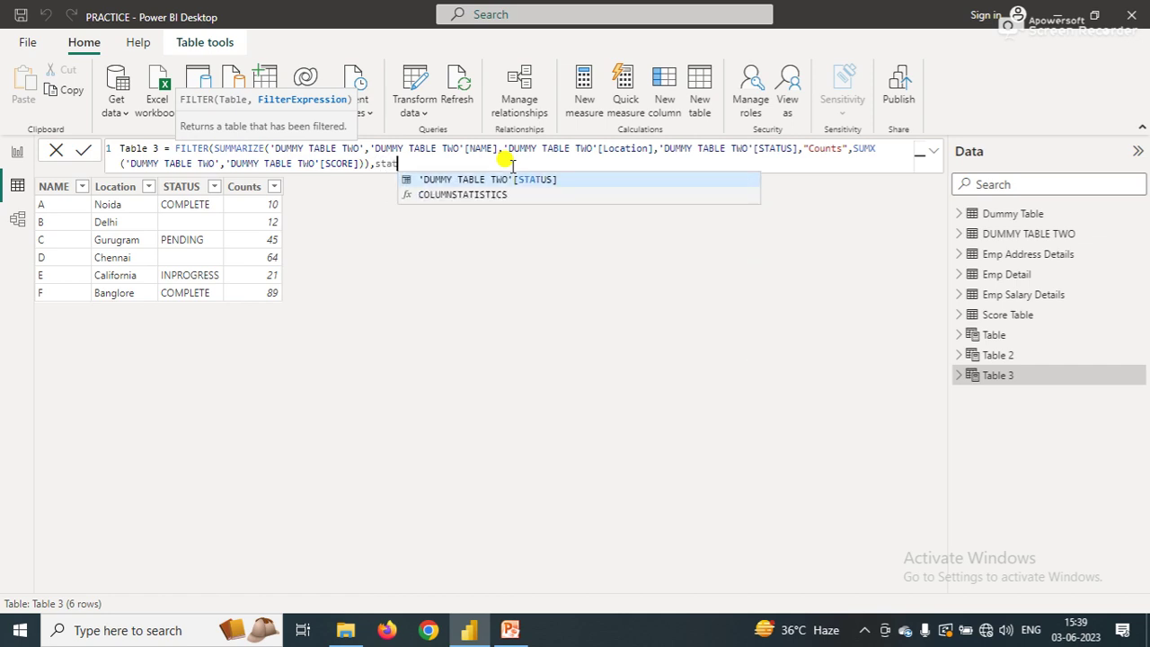
pyautogui.press('Tab')
pyautogui.write('<> bl')
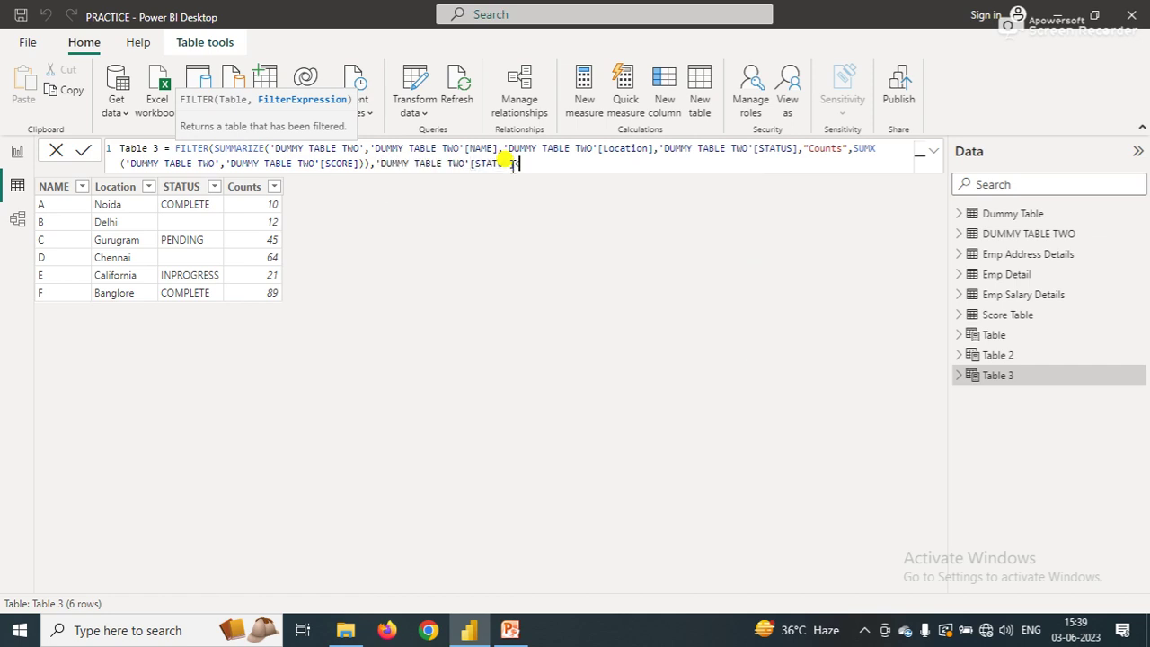
pyautogui.write('a')
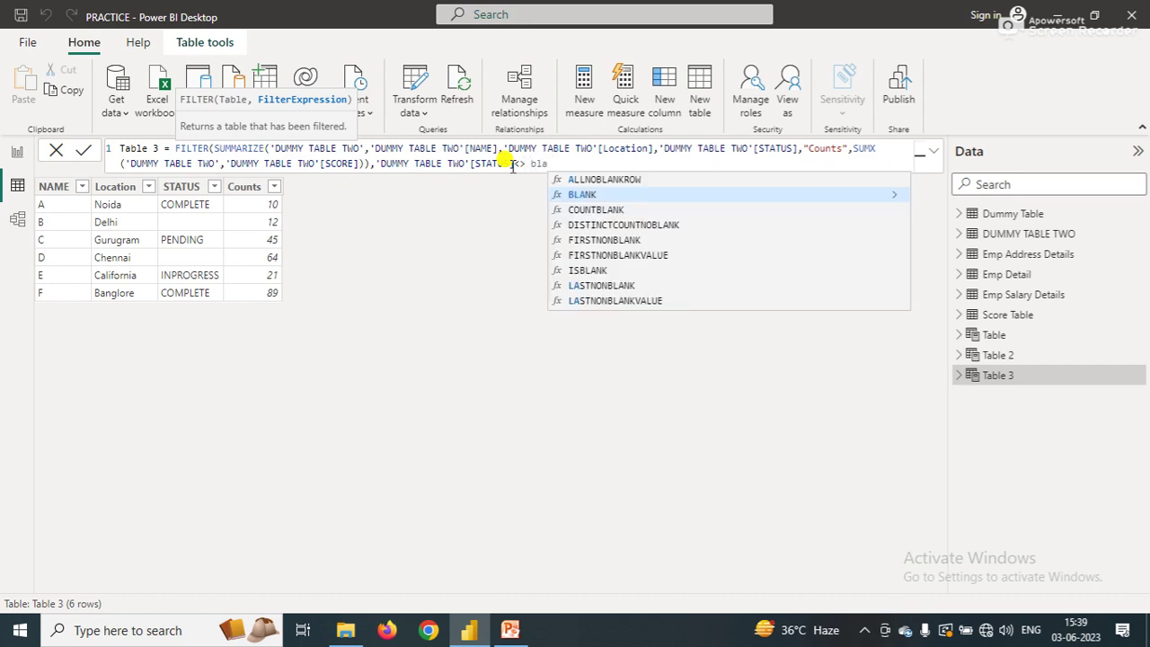
pyautogui.press('Tab')
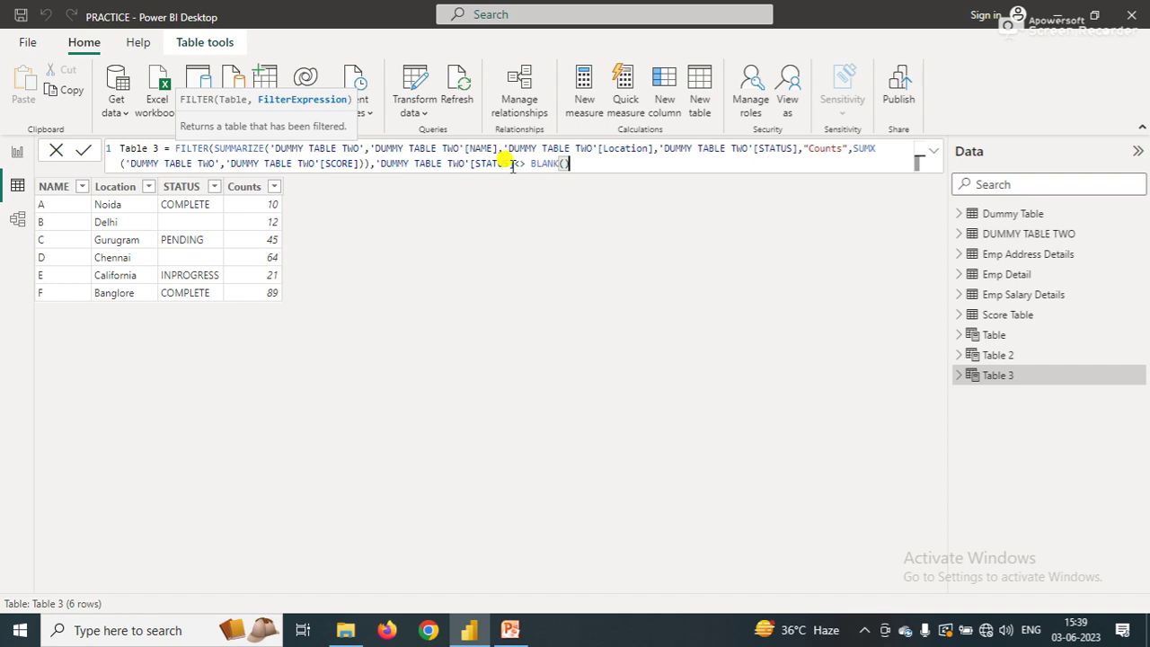
pyautogui.write(')')
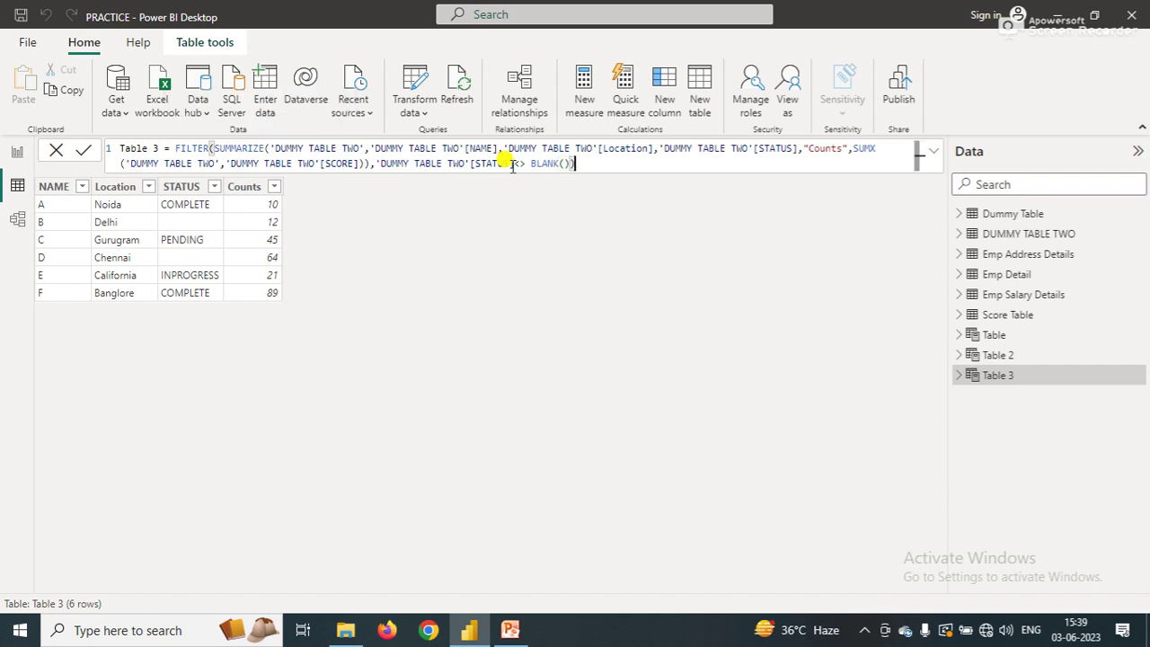
pyautogui.click(79, 151)
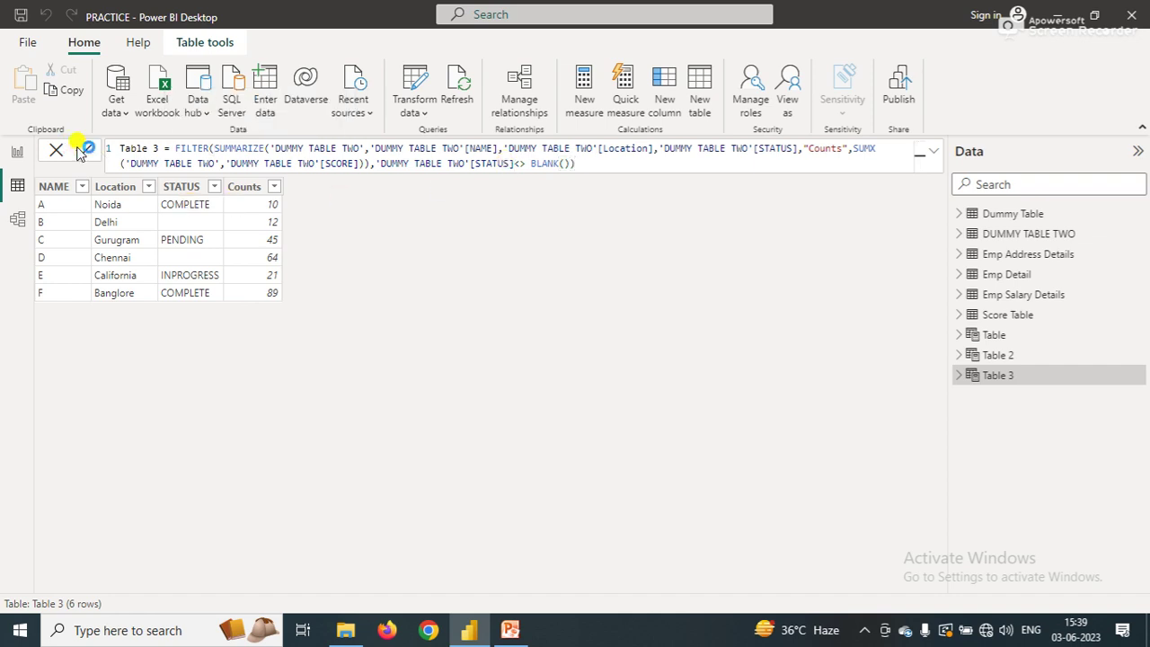